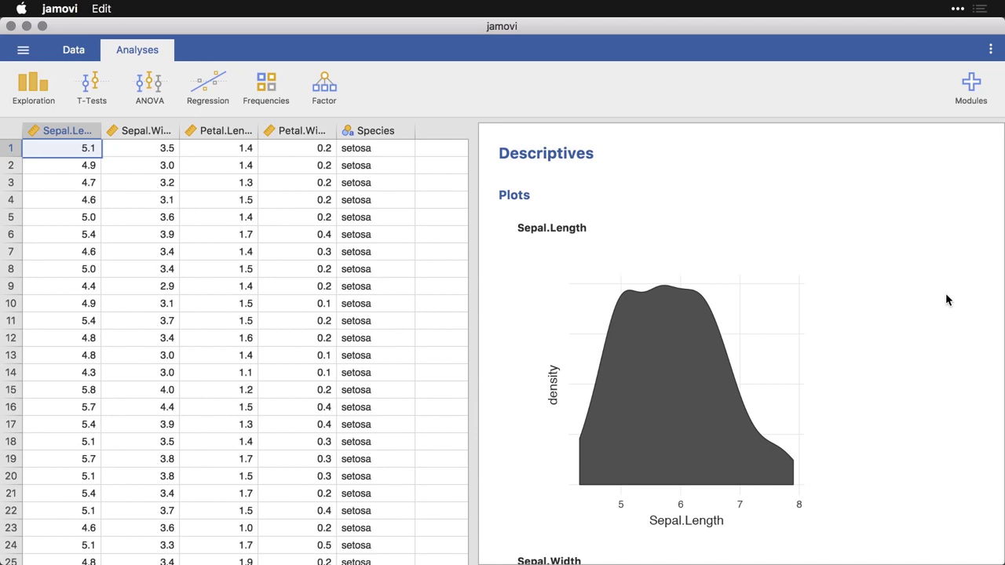
# - Open the existing Descriptives analysis settings and expand its Plots section
pyautogui.click(690, 369)
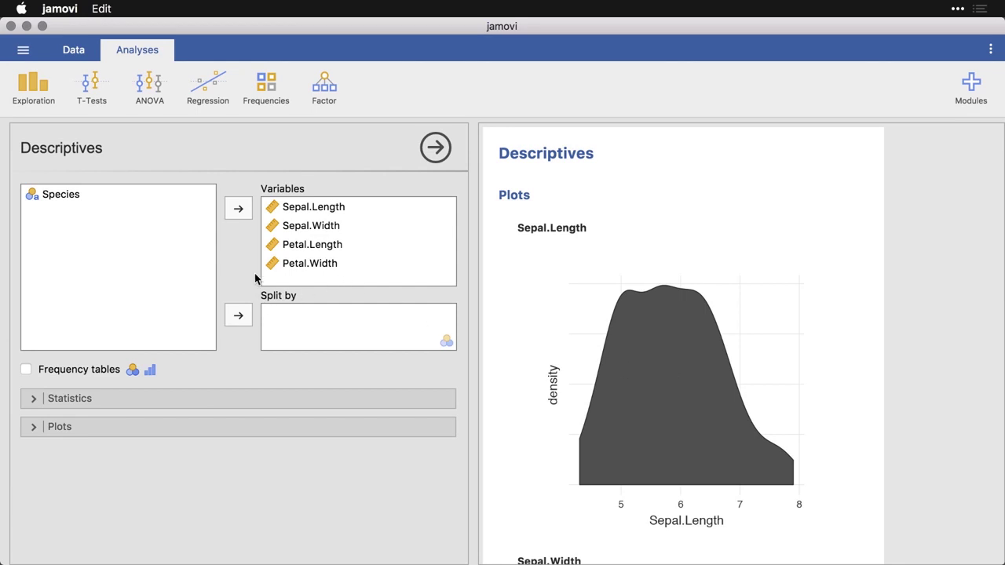
pyautogui.click(33, 428)
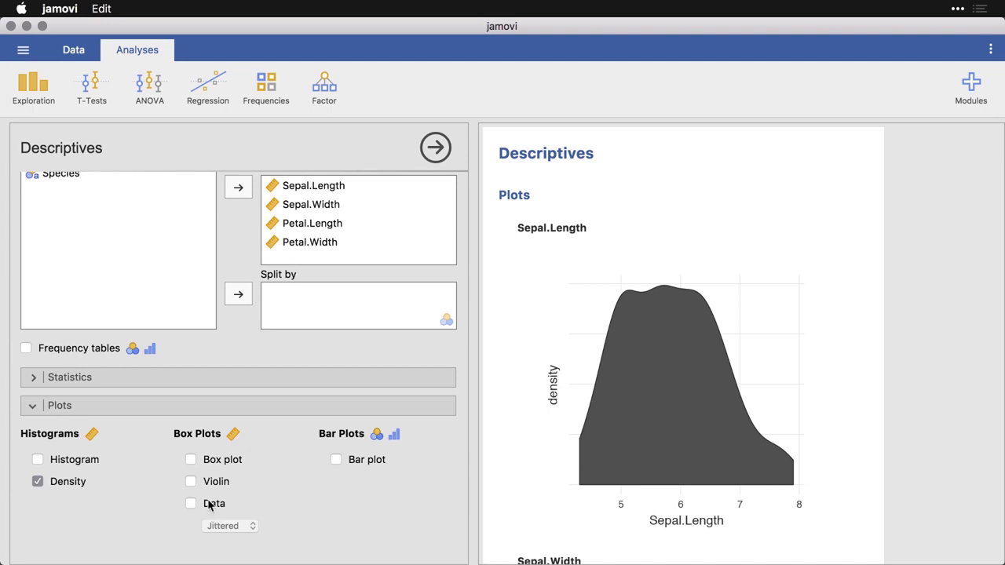
# - Tick Box plot and check the box plots for all four iris variables, down to Petal.Width
pyautogui.click(192, 461)
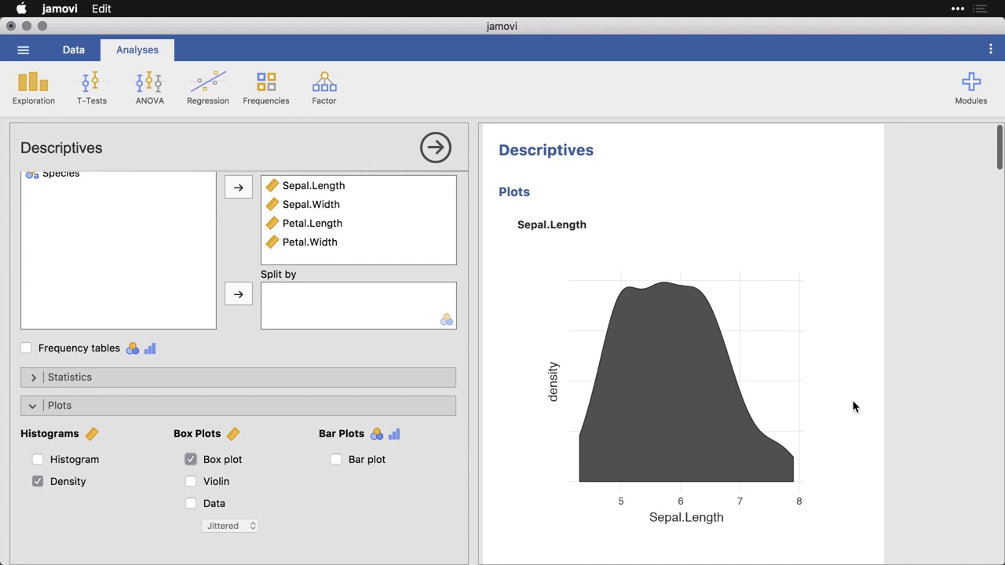
pyautogui.scroll(-5, 853, 406)
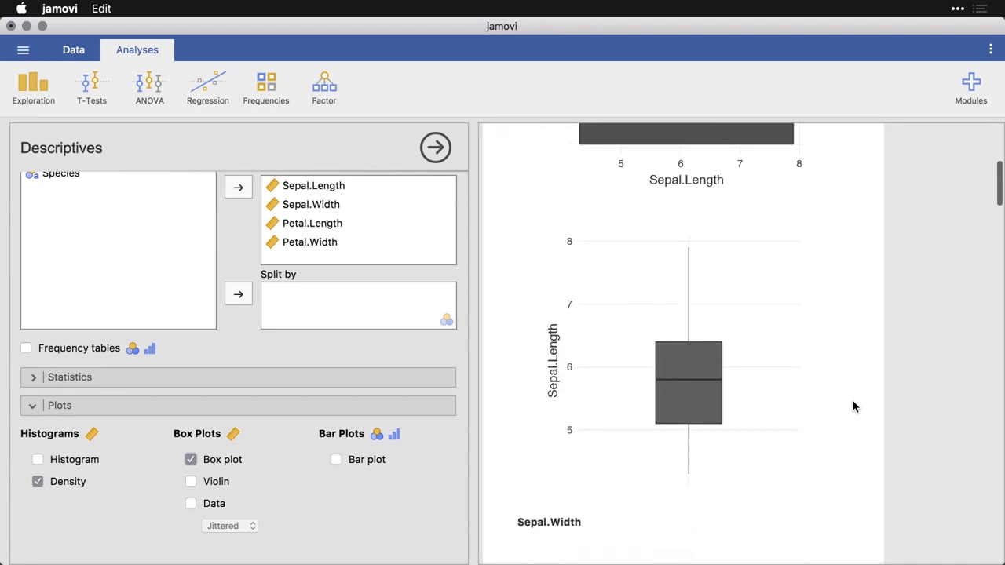
pyautogui.scroll(-8, 854, 406)
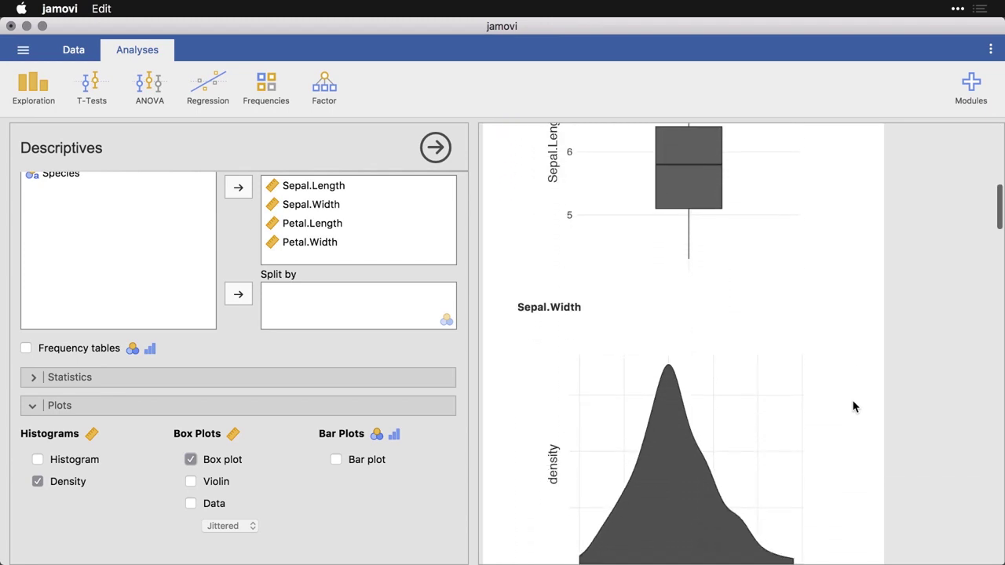
pyautogui.scroll(-6, 854, 406)
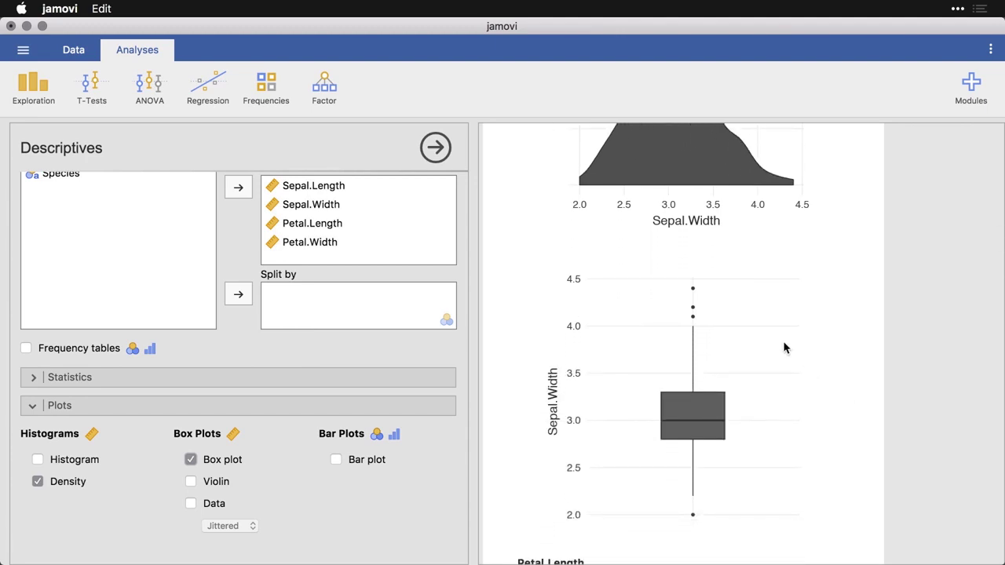
pyautogui.scroll(4, 760, 477)
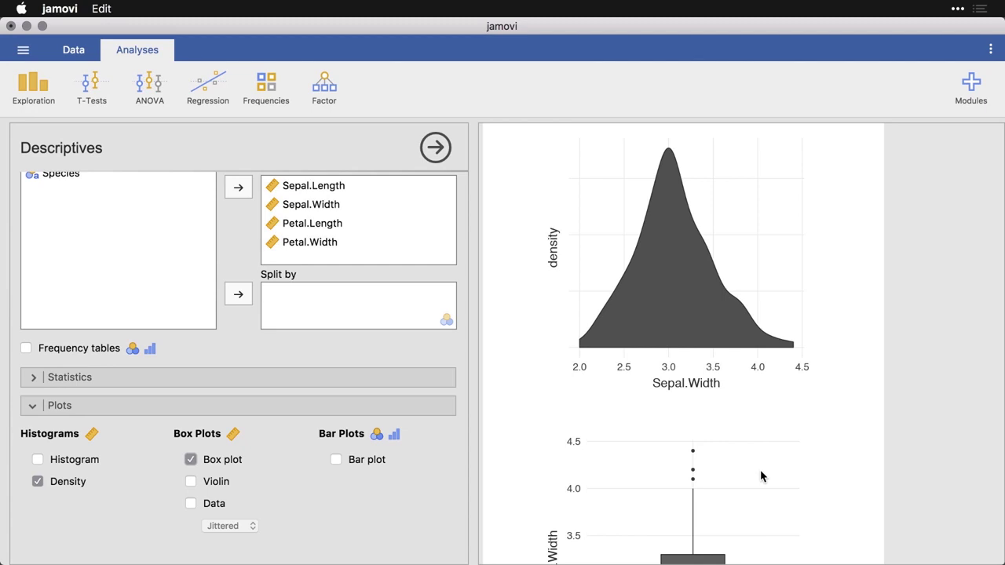
pyautogui.scroll(-8, 761, 477)
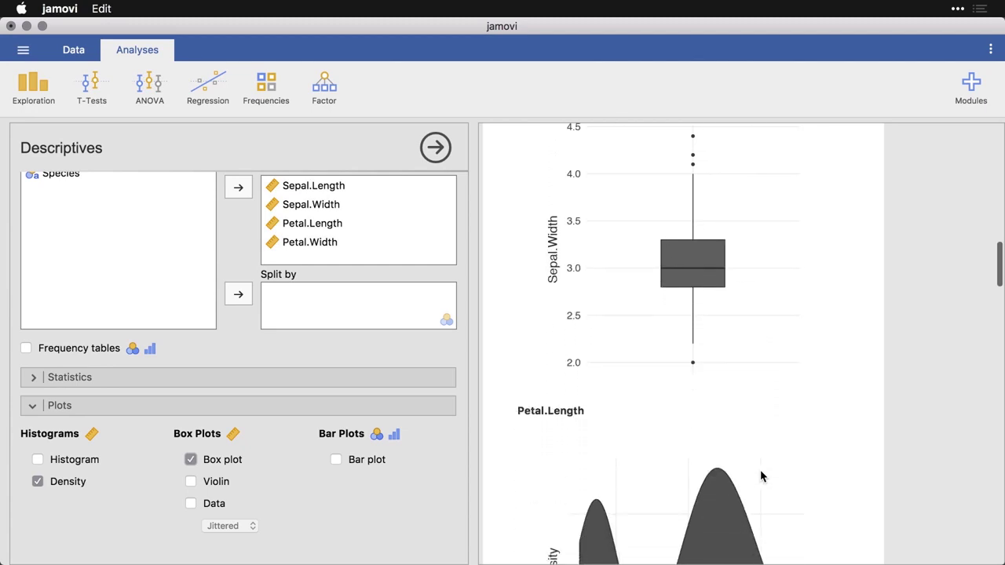
pyautogui.scroll(-10, 760, 476)
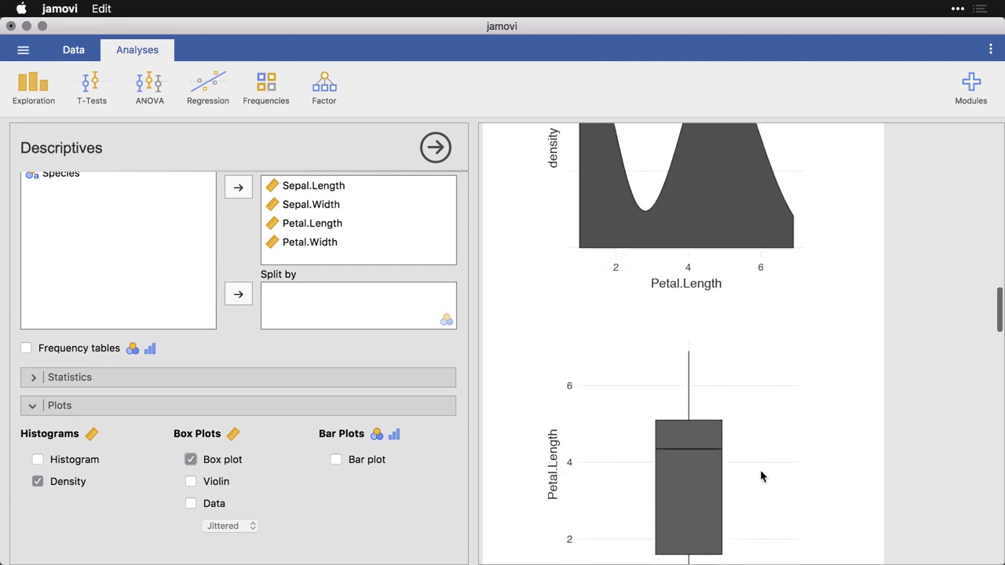
pyautogui.scroll(-2, 761, 477)
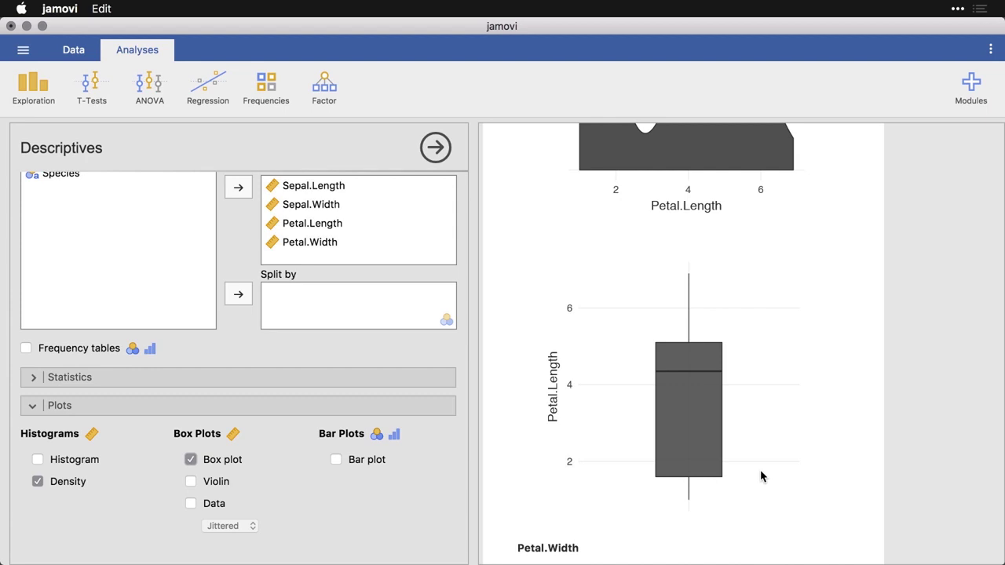
pyautogui.scroll(-8, 761, 477)
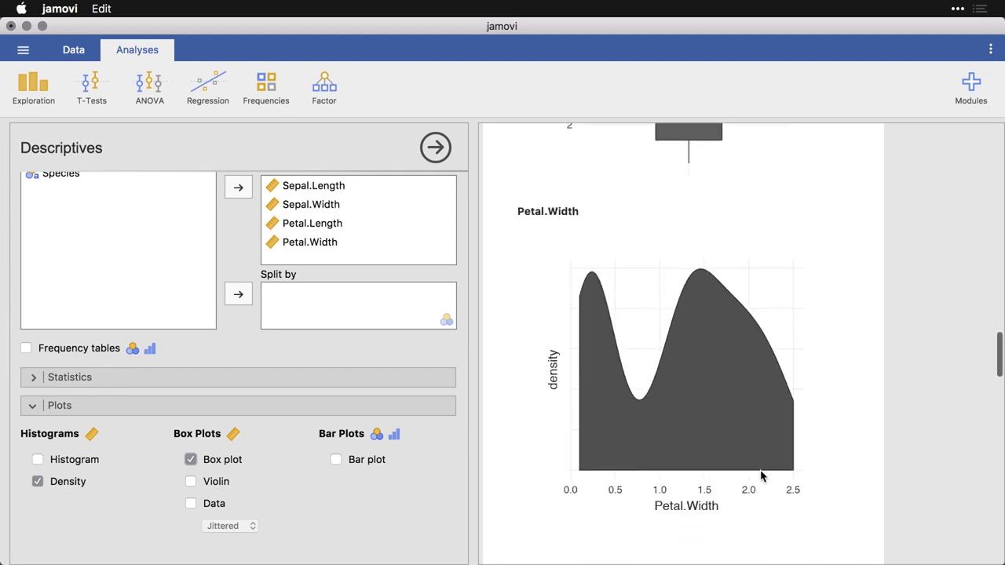
pyautogui.scroll(-7, 761, 477)
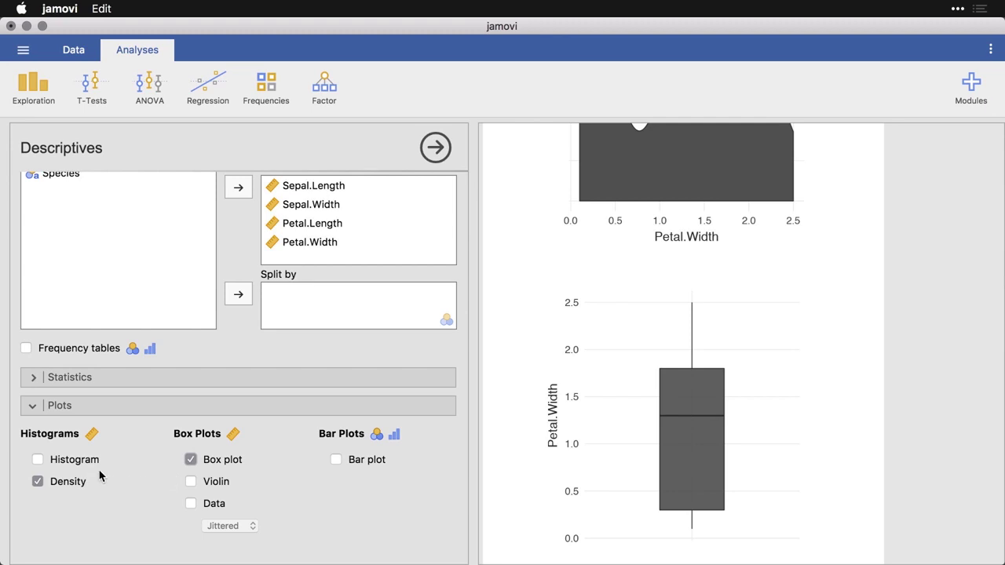
# - Untick Density so the first Descriptives output shows only box plots
pyautogui.click(38, 482)
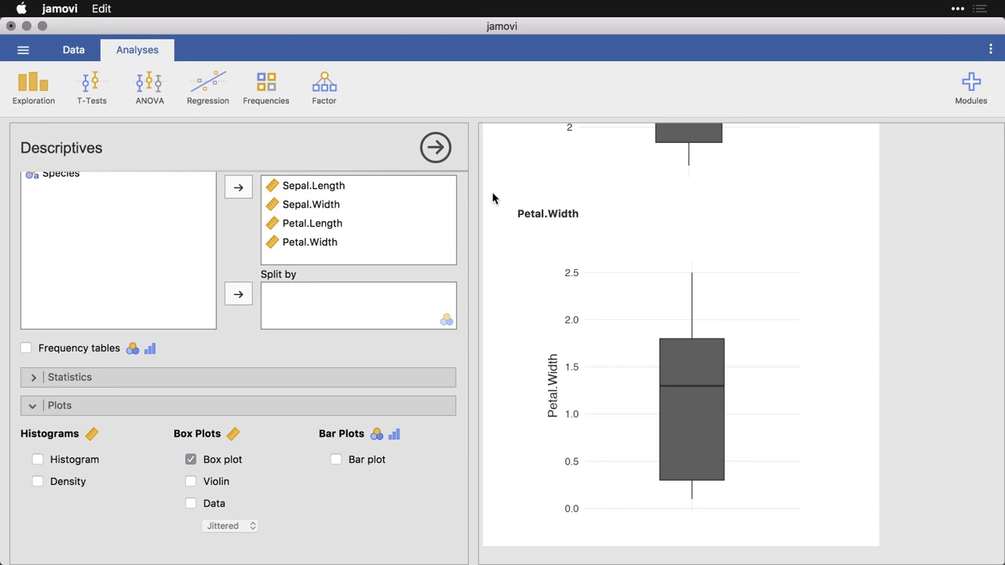
# - Close the first analysis's settings and open the second, Species-split Descriptives analysis
pyautogui.click(436, 153)
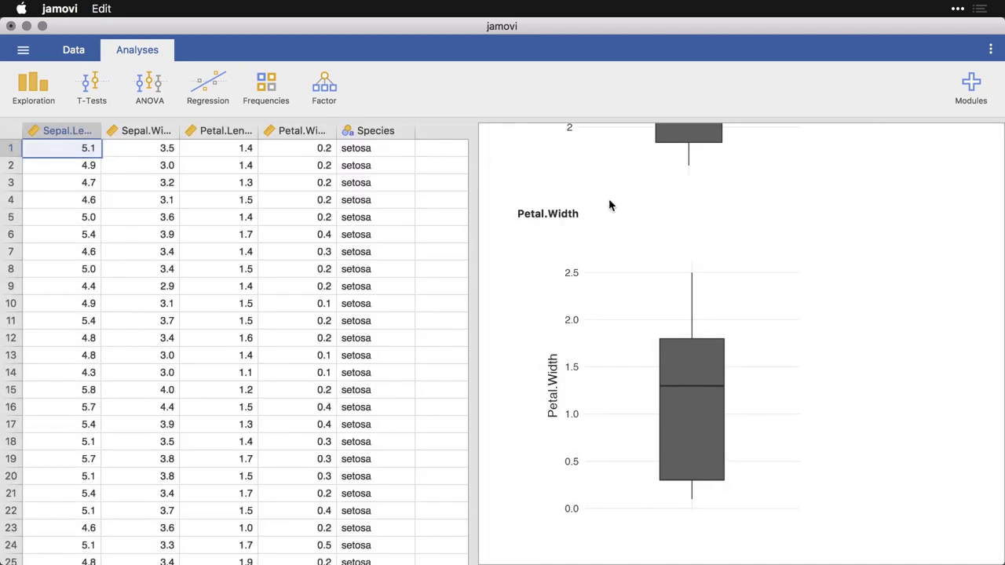
pyautogui.scroll(-1, 915, 328)
pyautogui.scroll(-10, 917, 330)
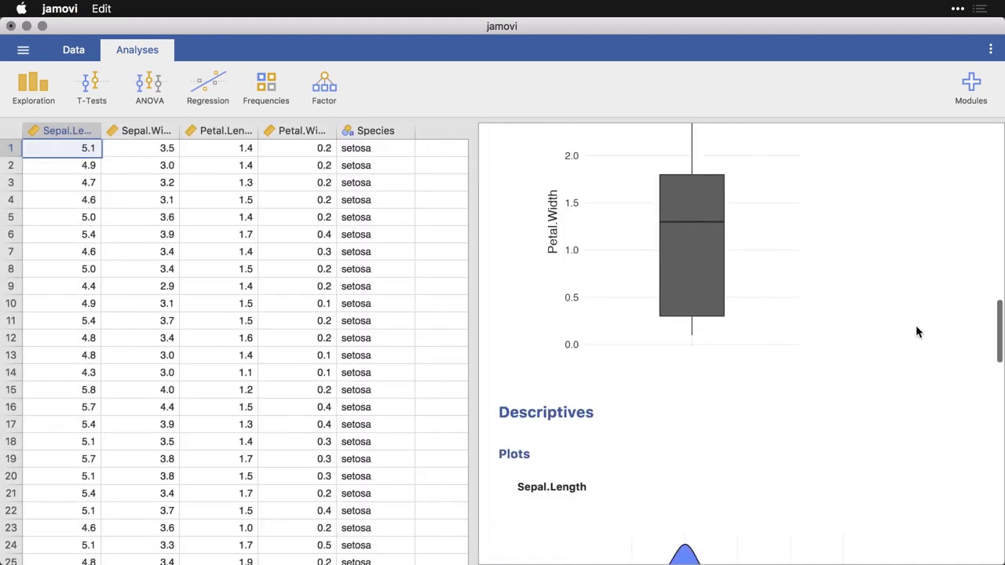
pyautogui.scroll(-2, 916, 330)
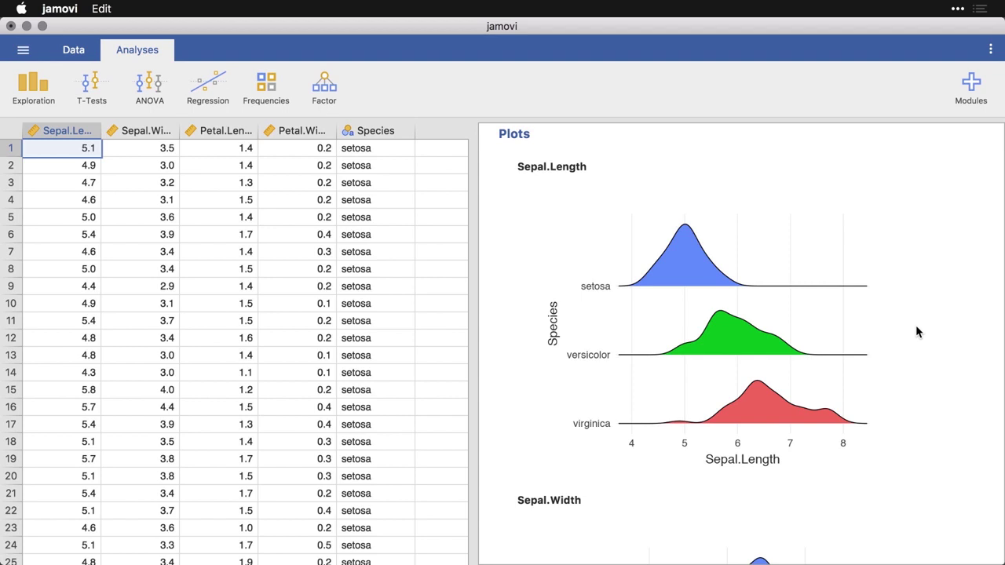
pyautogui.click(684, 269)
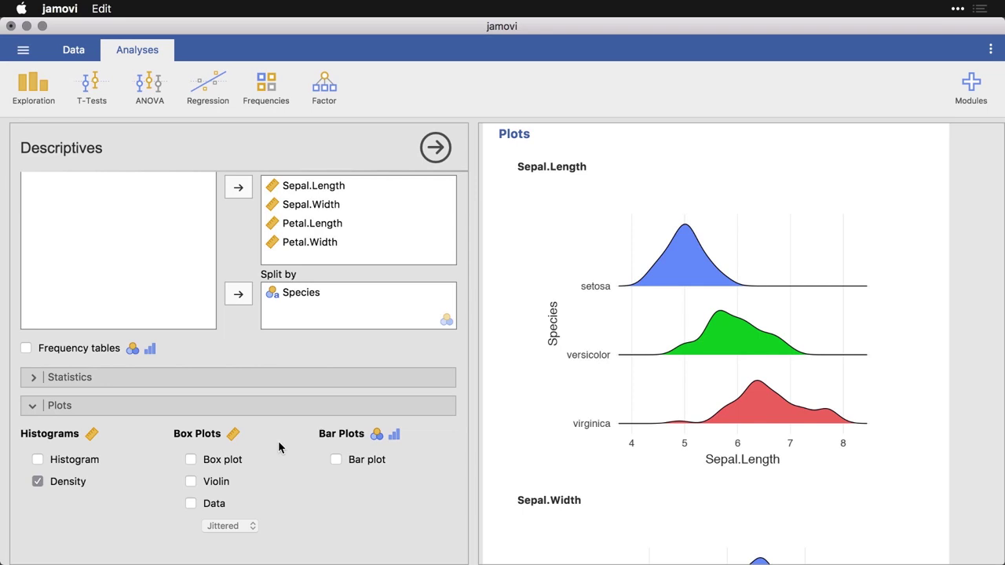
# - Tick Box plot in the Species-split analysis and review the per-species box plots
pyautogui.click(191, 460)
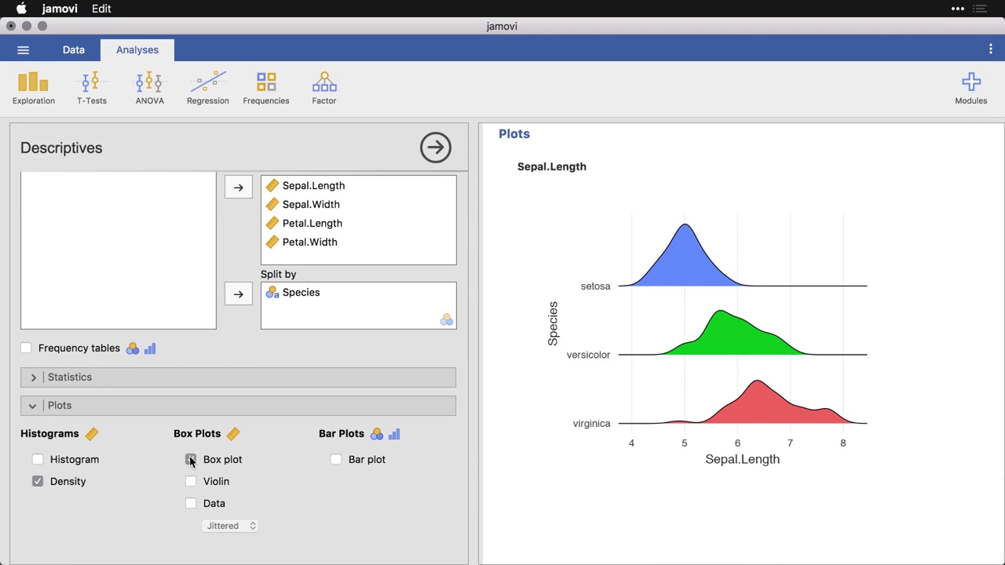
pyautogui.scroll(-5, 613, 405)
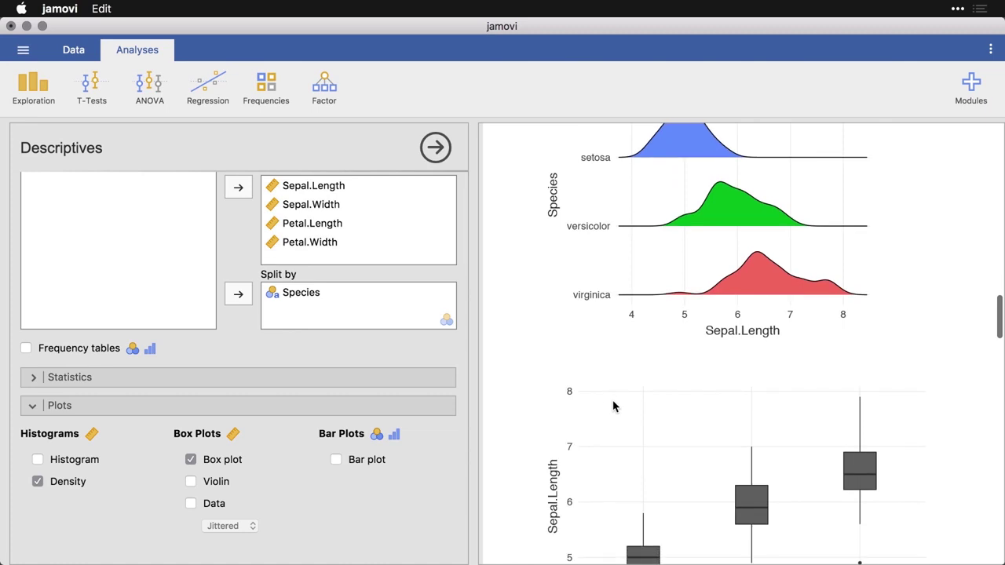
pyautogui.scroll(-2, 613, 405)
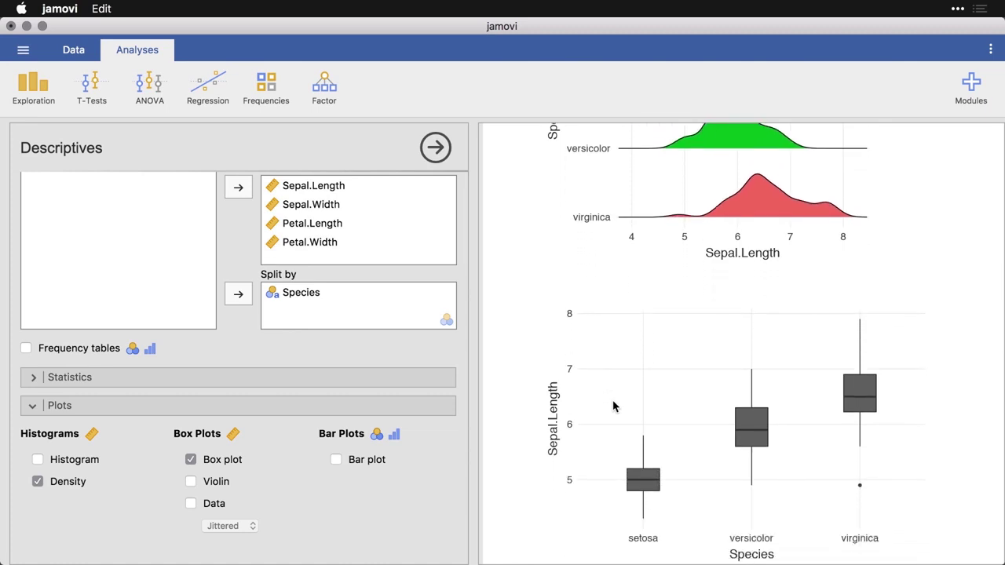
pyautogui.scroll(-2, 613, 406)
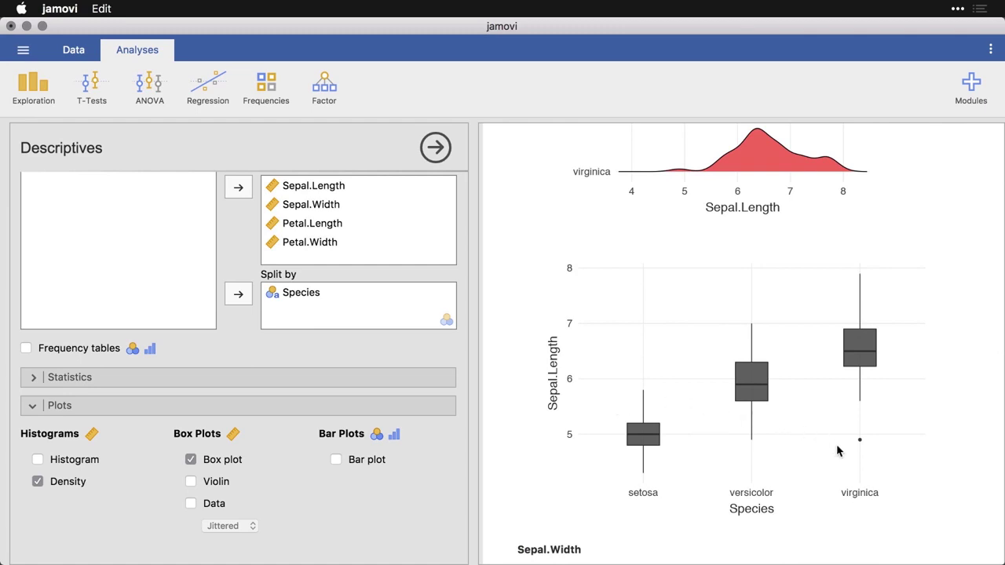
pyautogui.scroll(-10, 837, 451)
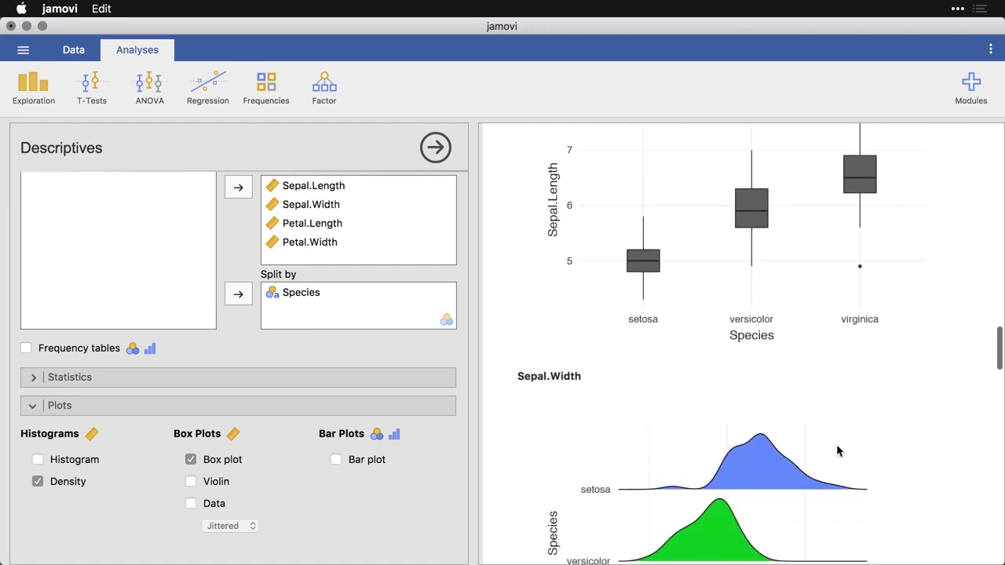
pyautogui.scroll(-5, 837, 451)
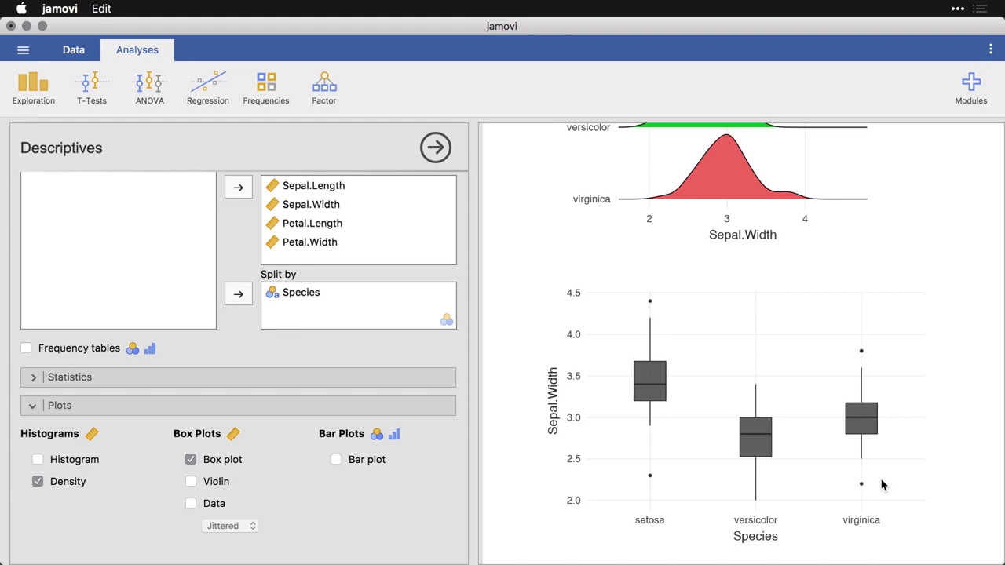
# - Untick Density in the Species-split analysis and review the remaining per-species box plots
pyautogui.click(38, 482)
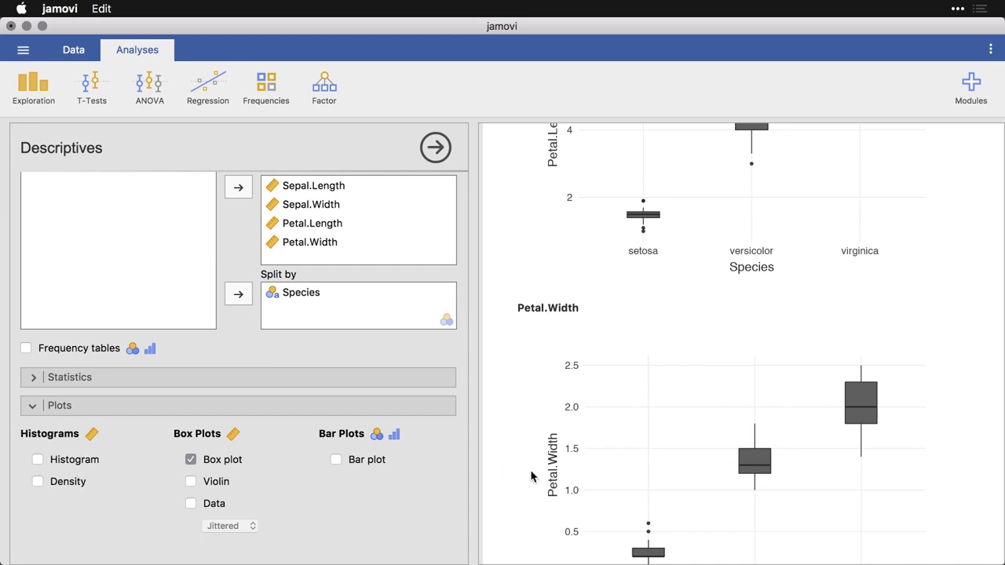
pyautogui.scroll(-3, 530, 476)
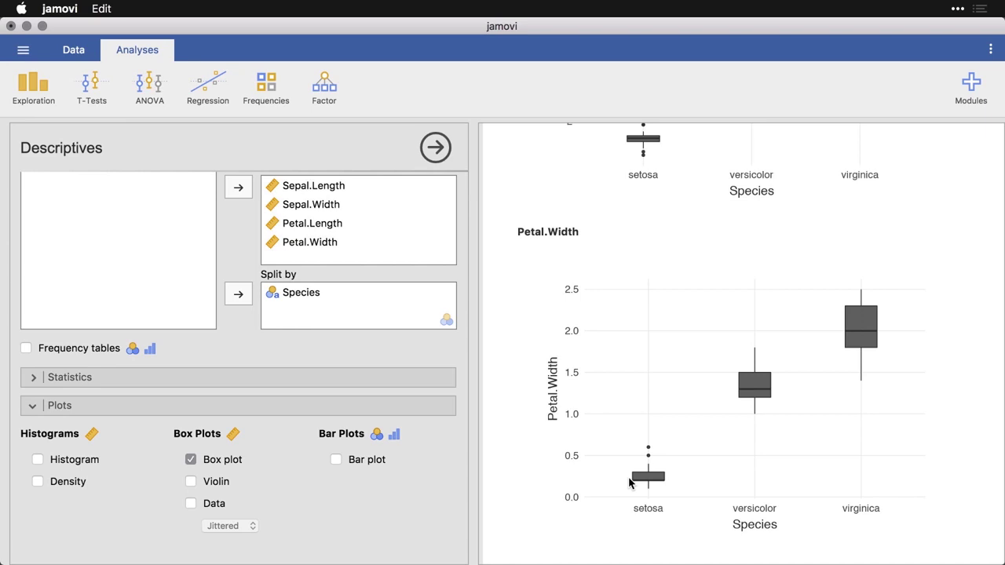
pyautogui.scroll(5, 629, 482)
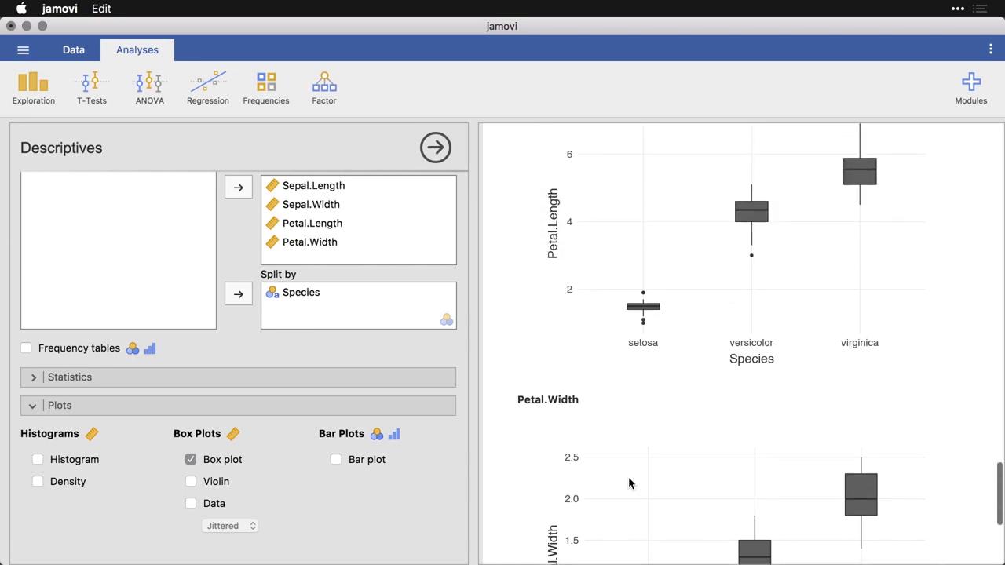
pyautogui.scroll(1, 628, 476)
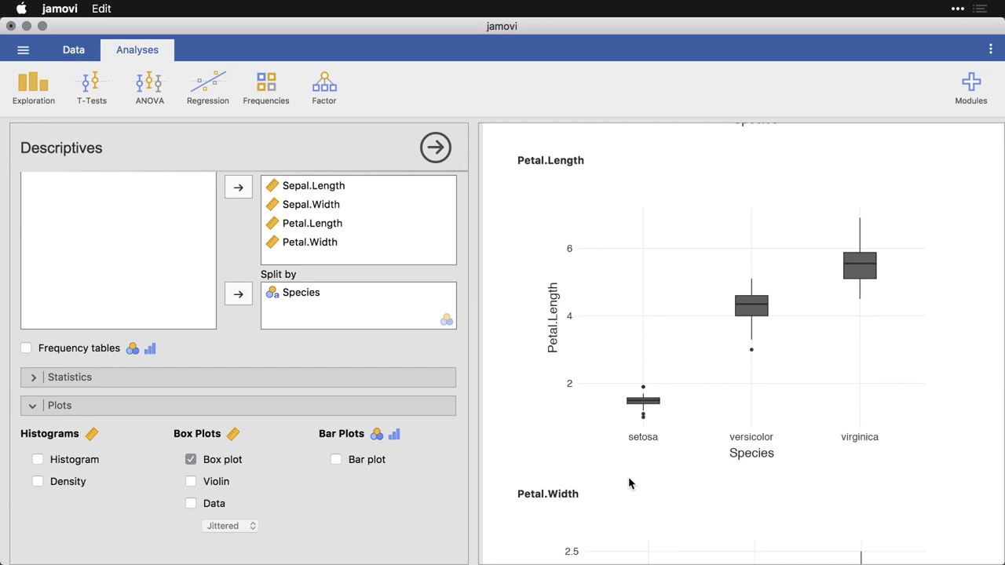
pyautogui.scroll(-5, 629, 480)
pyautogui.scroll(12, 629, 482)
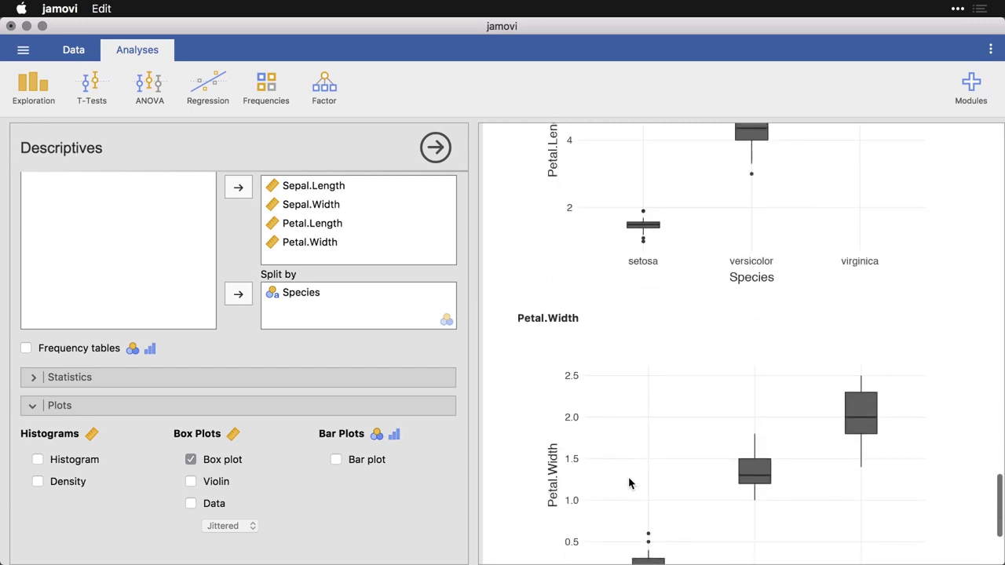
pyautogui.scroll(6, 628, 482)
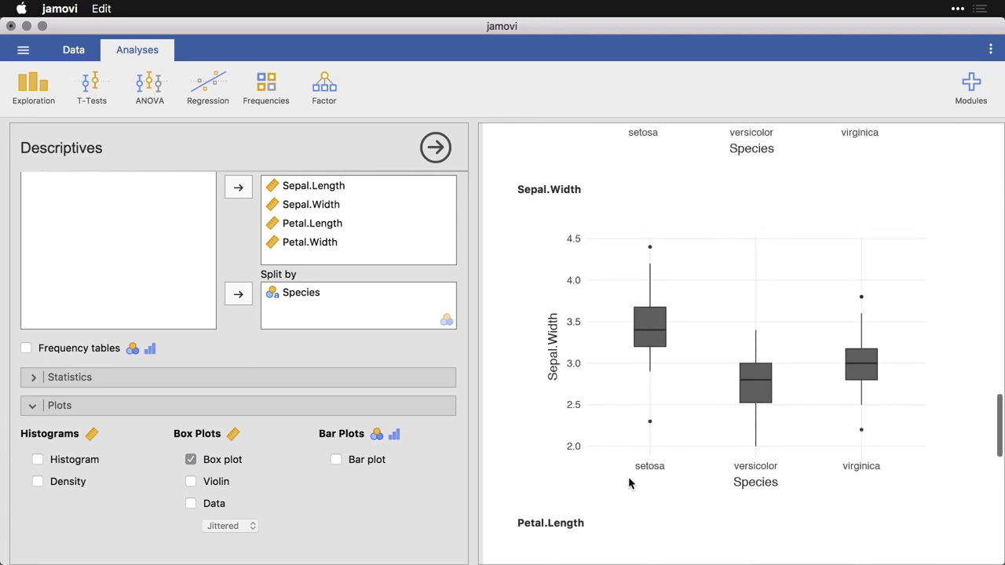